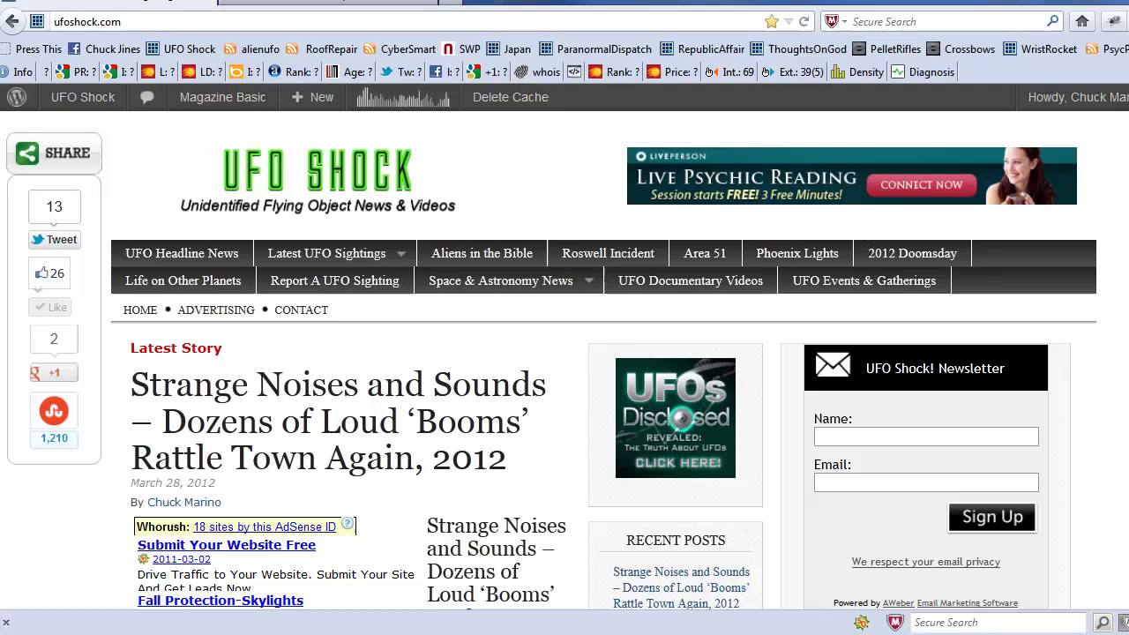
# Step: Go to the roofing site's WordPress dashboard and open Plugins > Add New
pyautogui.scroll(-2, 564, 353)
pyautogui.scroll(-2, 565, 353)
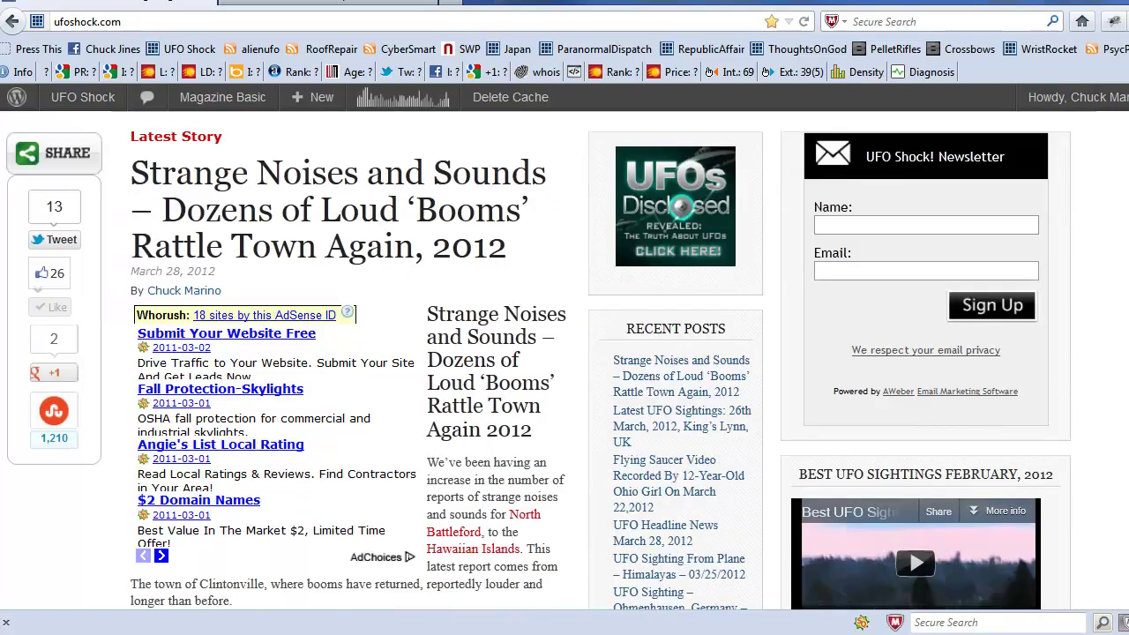
pyautogui.scroll(4, 564, 353)
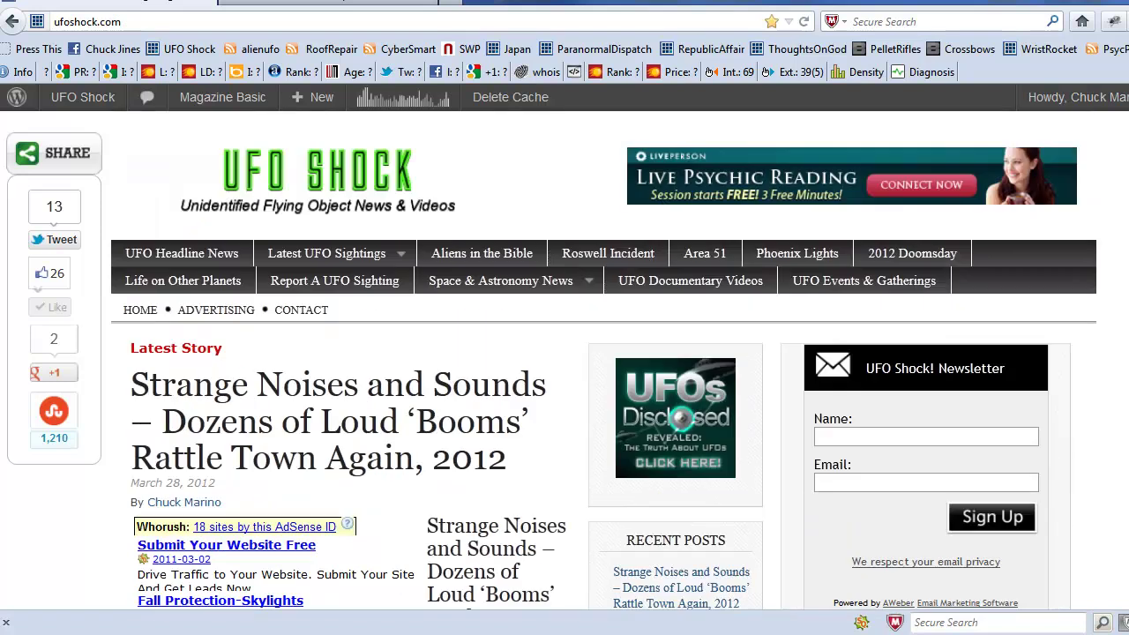
pyautogui.scroll(-3, 565, 353)
pyautogui.scroll(-2, 564, 353)
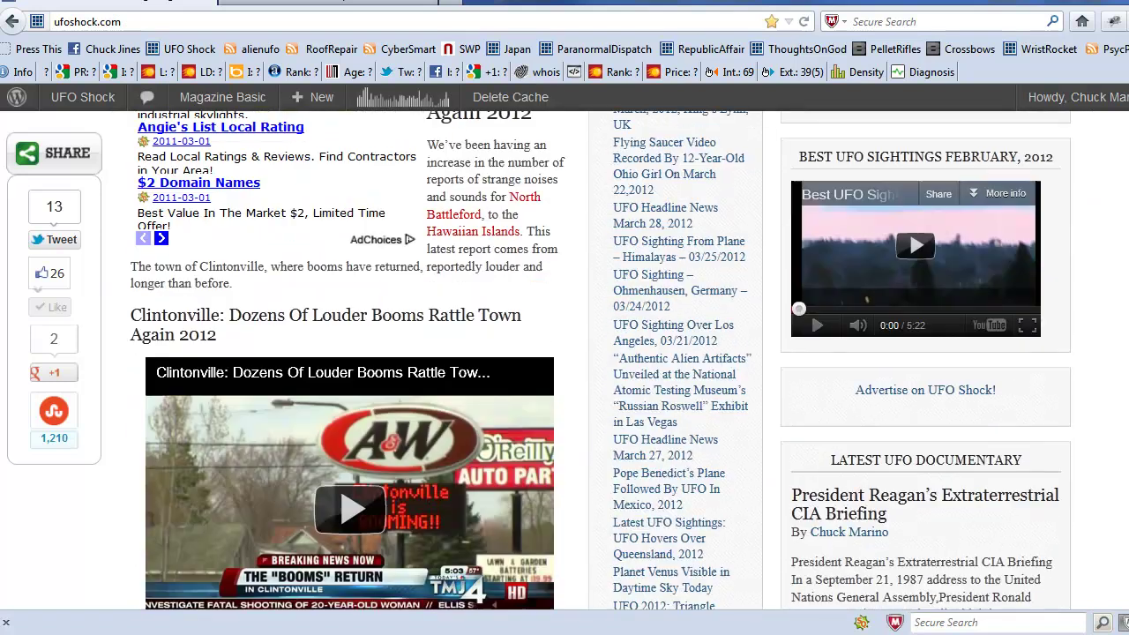
pyautogui.scroll(-4, 564, 353)
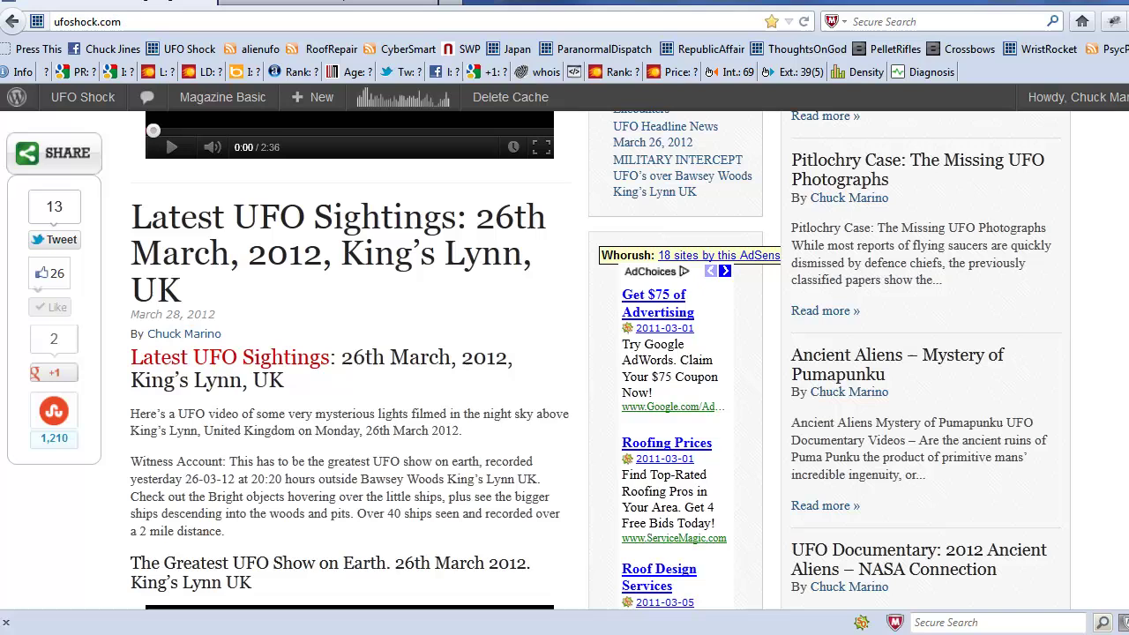
pyautogui.scroll(-2, 565, 353)
pyautogui.scroll(3, 565, 353)
pyautogui.scroll(3, 564, 353)
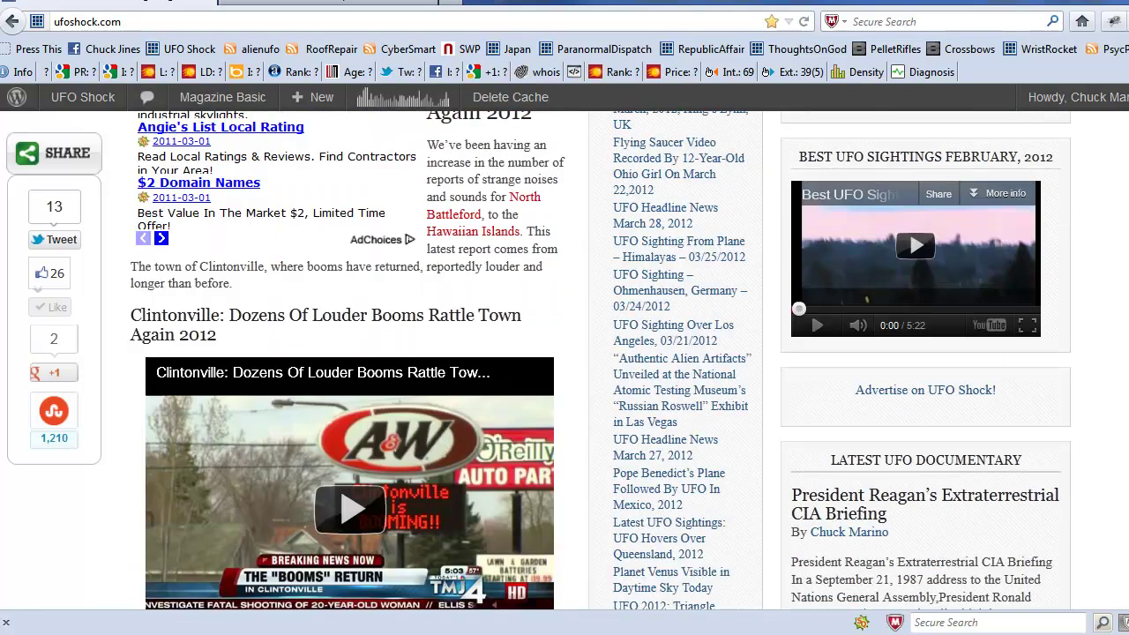
pyautogui.scroll(3, 564, 353)
pyautogui.scroll(2, 564, 353)
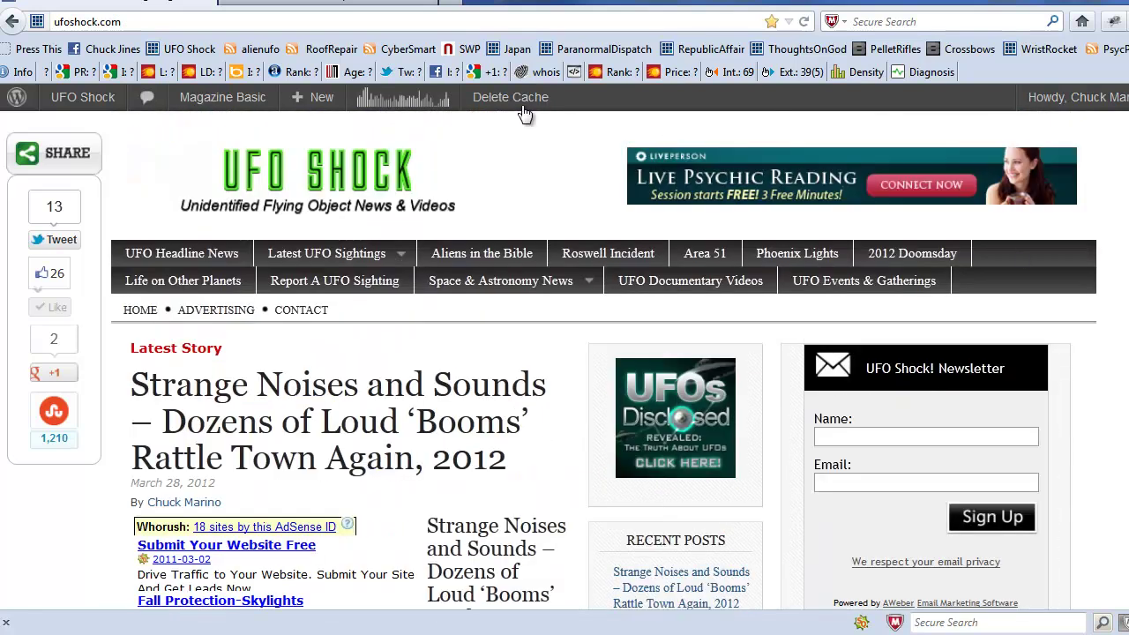
pyautogui.click(375, 7)
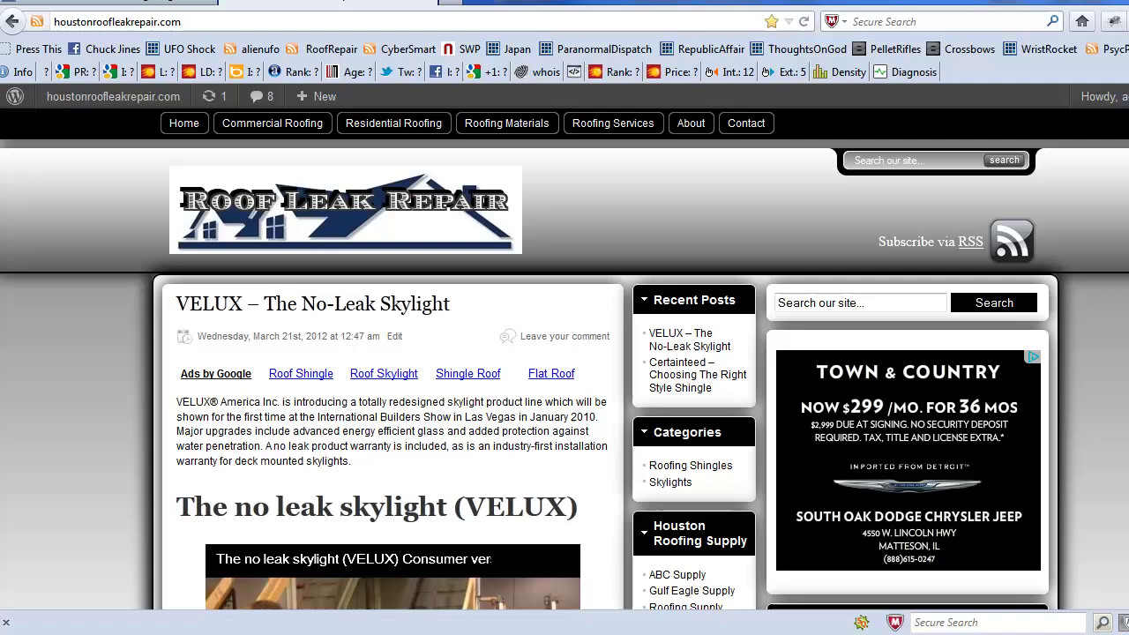
pyautogui.moveTo(113, 96)
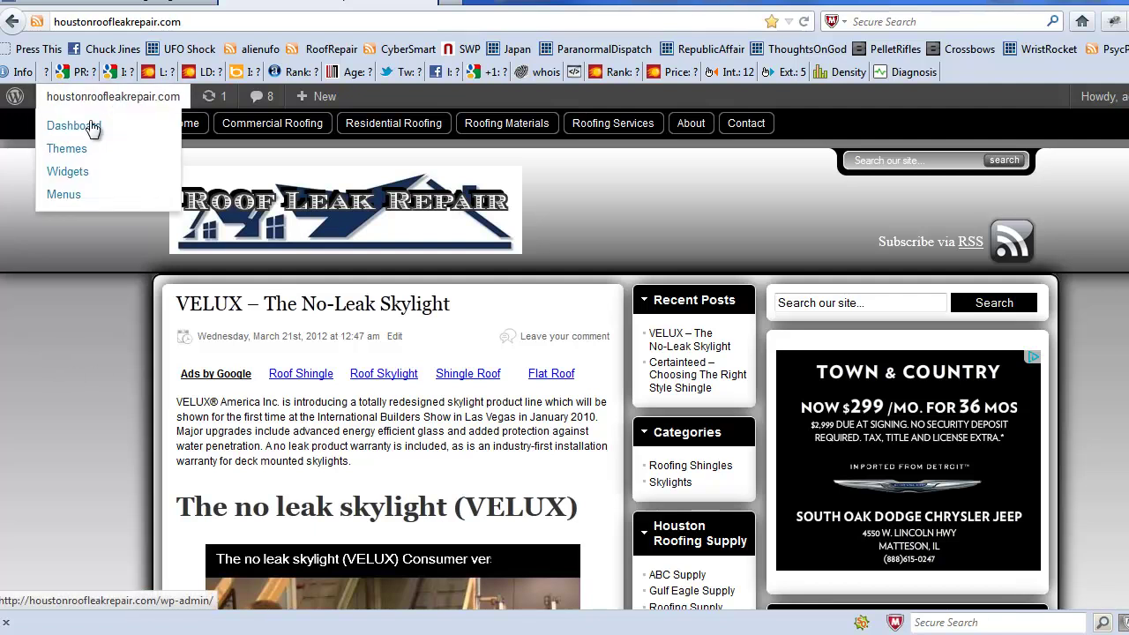
pyautogui.click(89, 128)
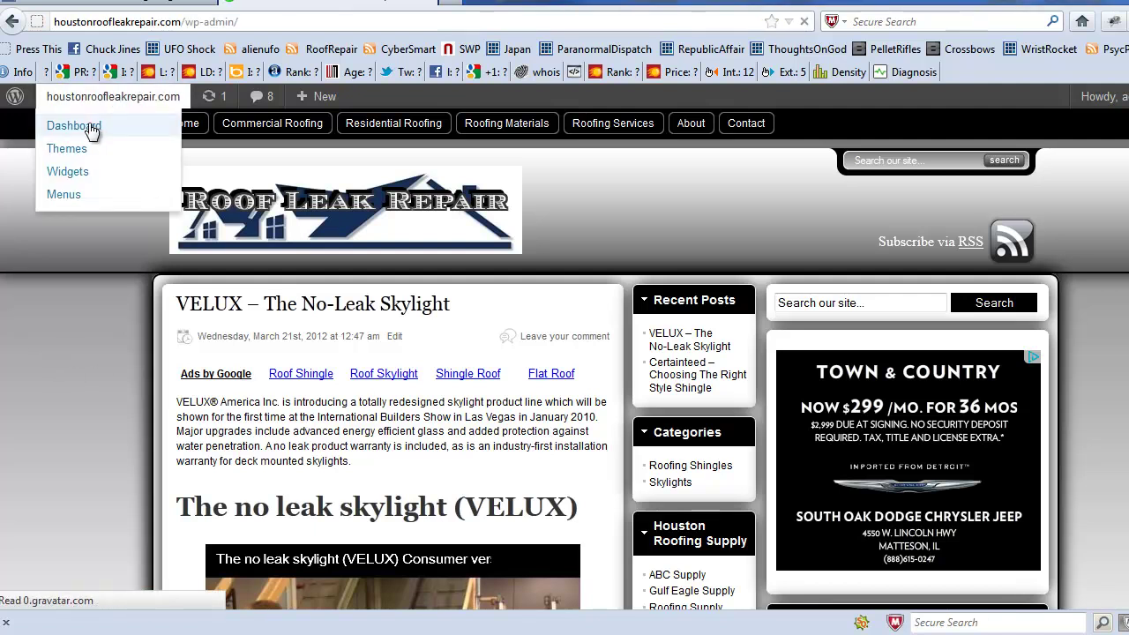
pyautogui.click(78, 371)
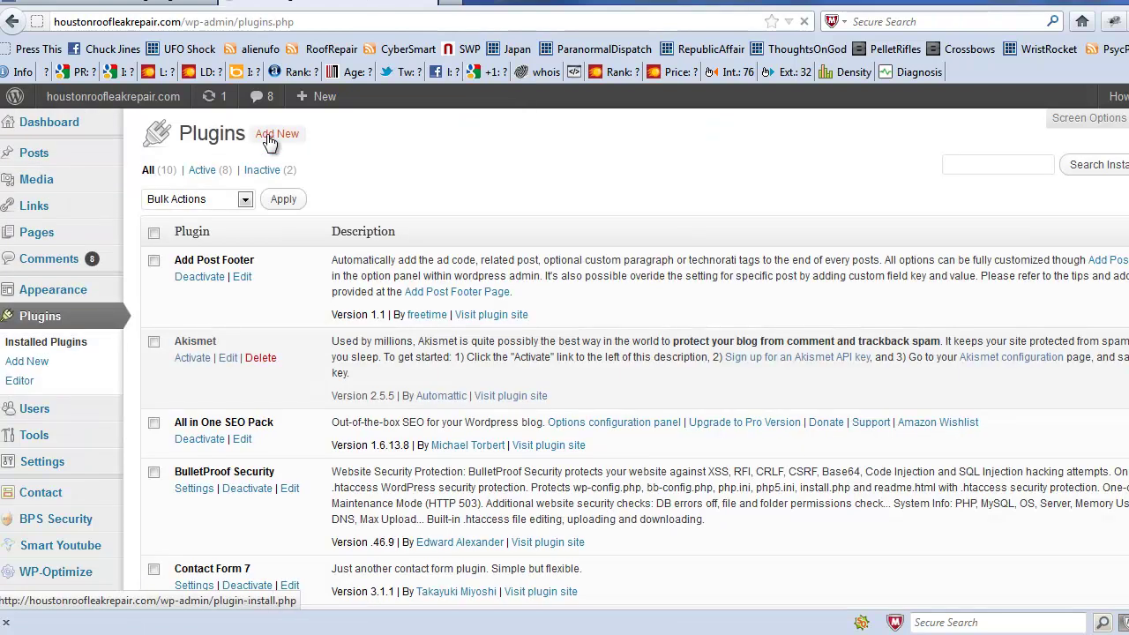
pyautogui.click(269, 143)
# Step: Search the plugin directory for 'Slick Social Share Buttons'
pyautogui.rightClick(291, 290)
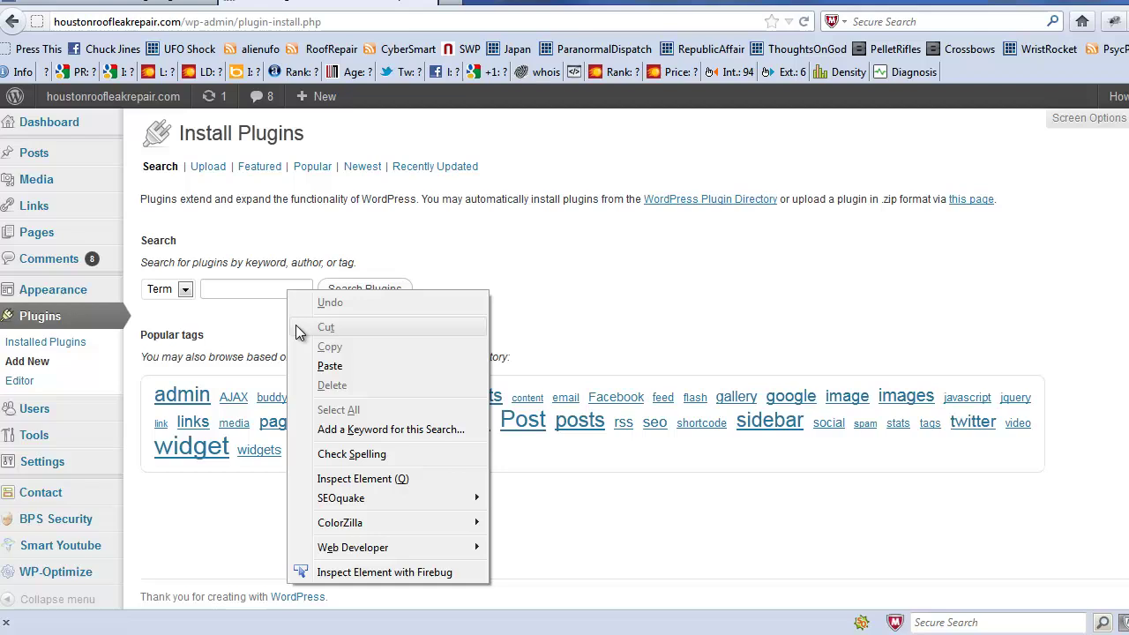
pyautogui.click(330, 366)
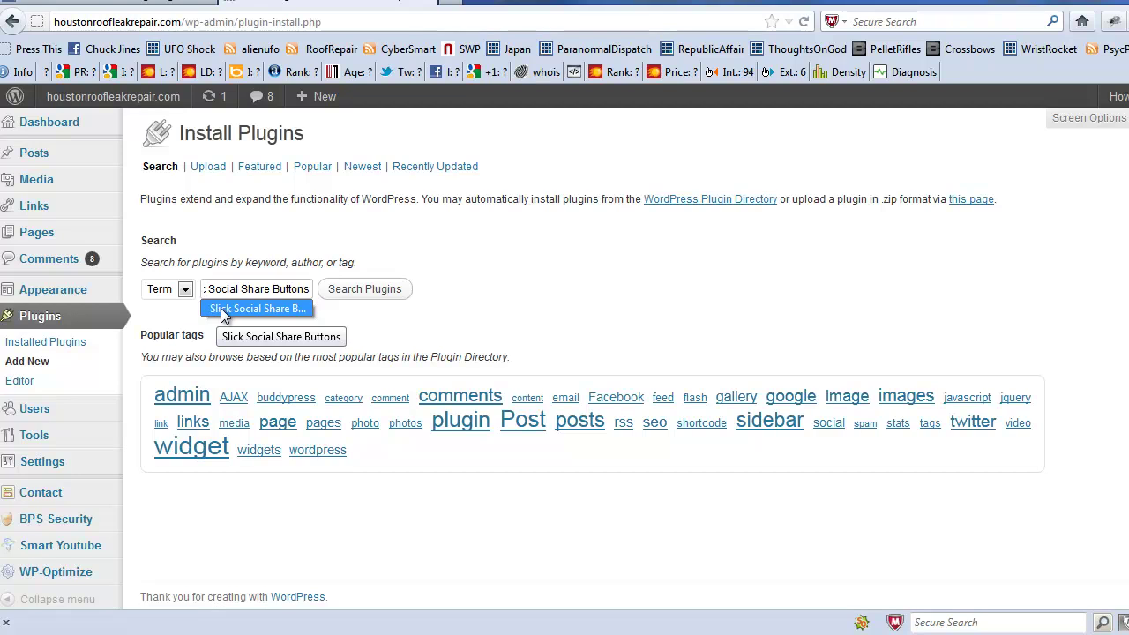
pyautogui.click(371, 290)
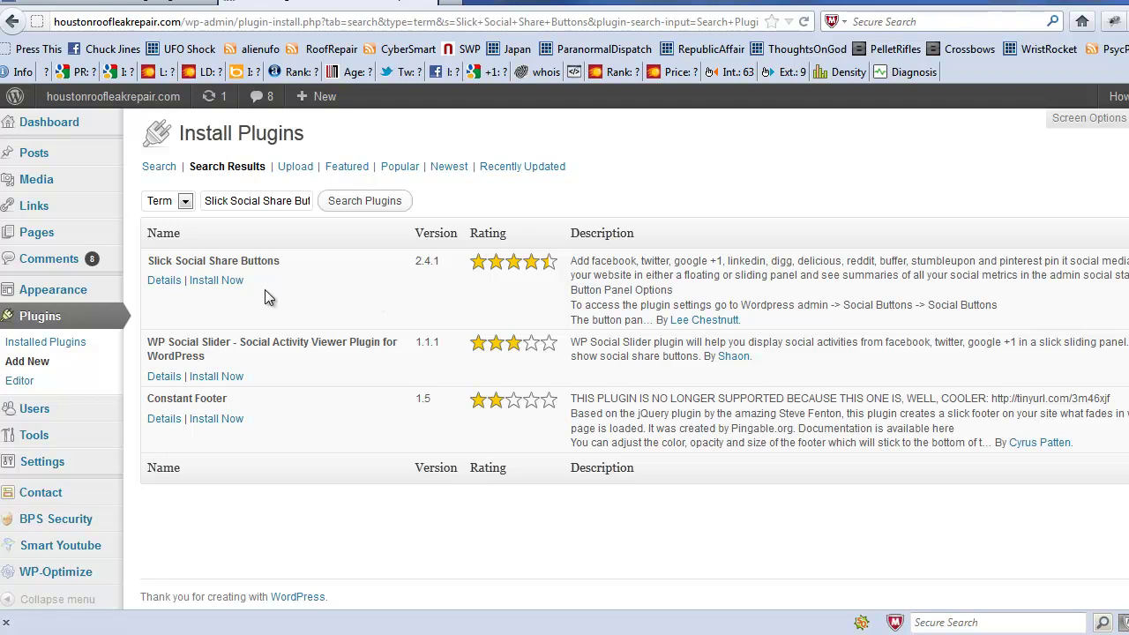
# Step: Install Slick Social Share Buttons 2.4.1, confirm the install, and activate the plugin
pyautogui.click(235, 281)
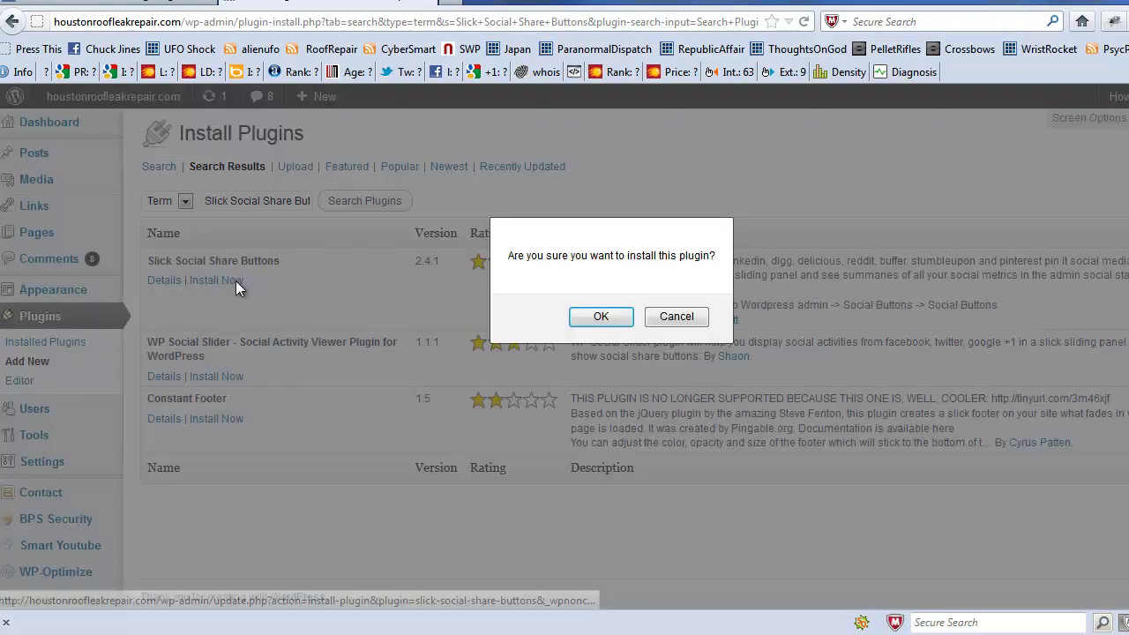
pyautogui.click(601, 317)
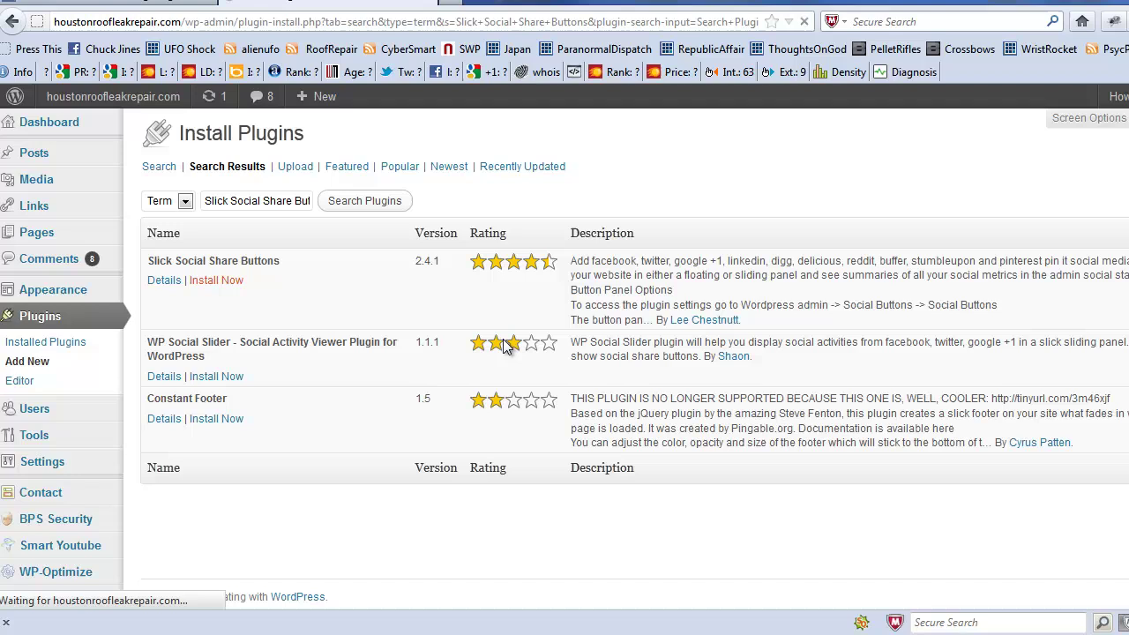
pyautogui.click(203, 272)
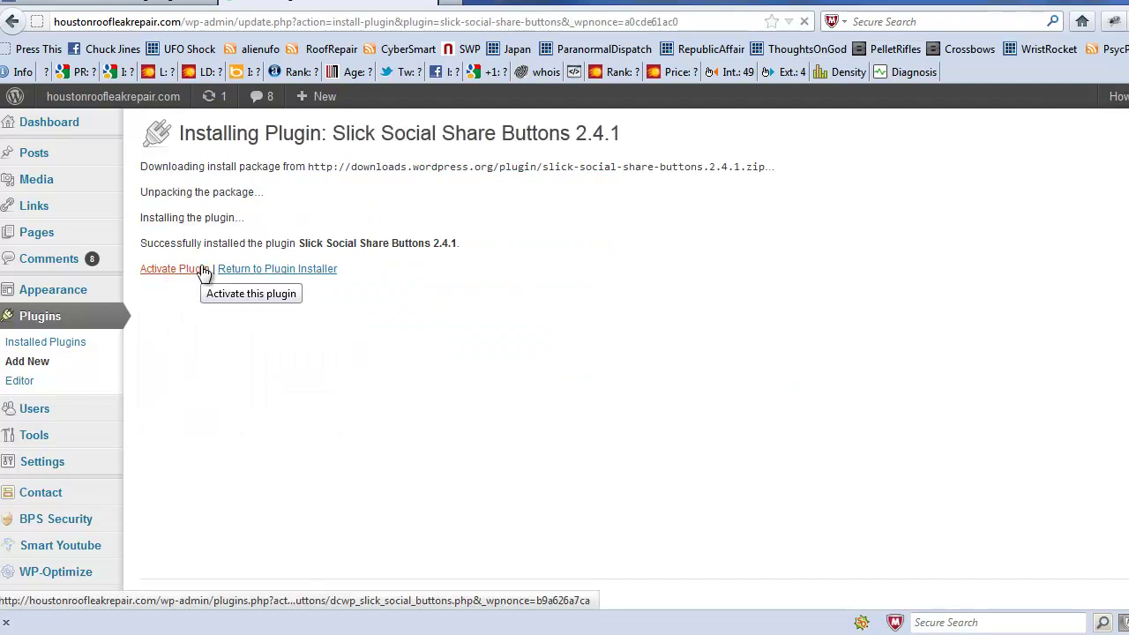
pyautogui.scroll(-3, 191, 301)
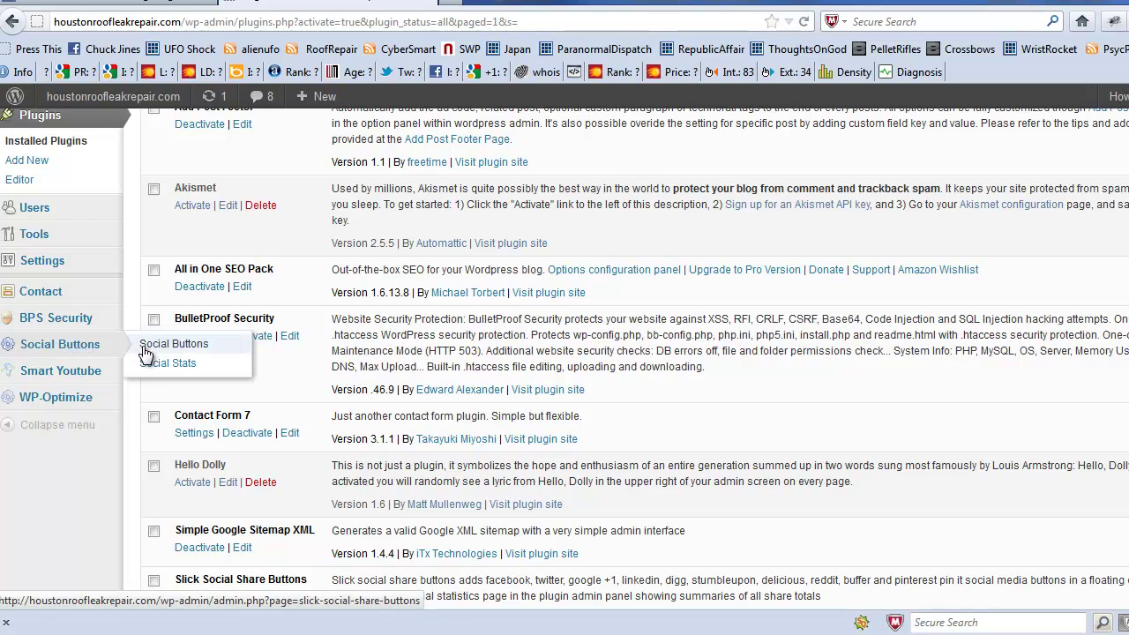
pyautogui.moveTo(60, 344)
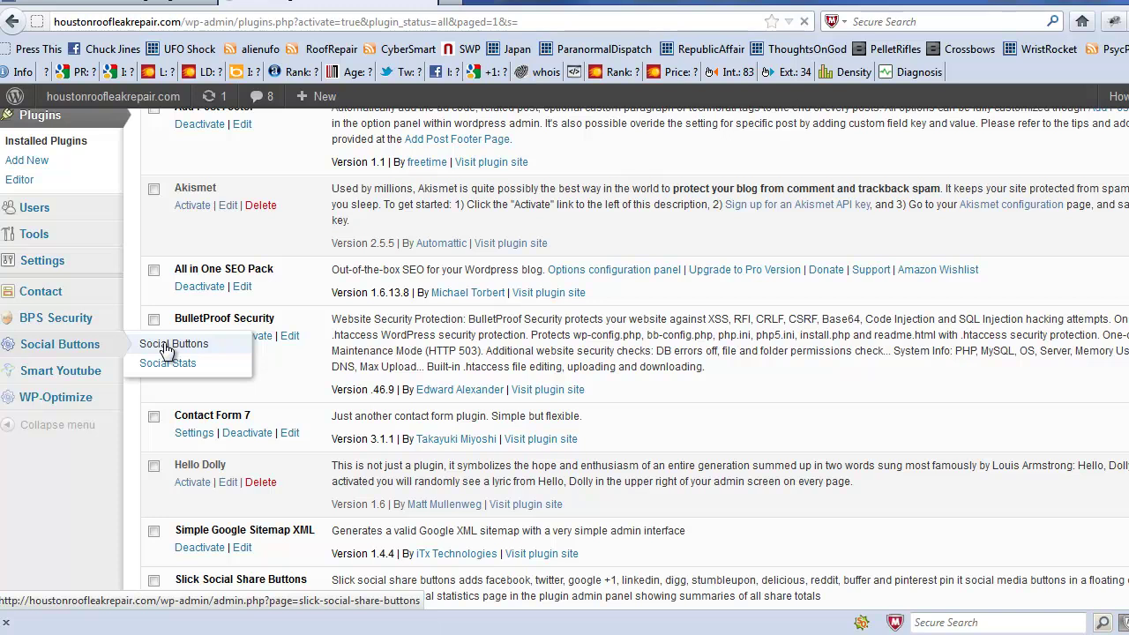
# Step: Open the Slick Social Buttons settings and compare with the share panel on UFO Shock
pyautogui.click(166, 346)
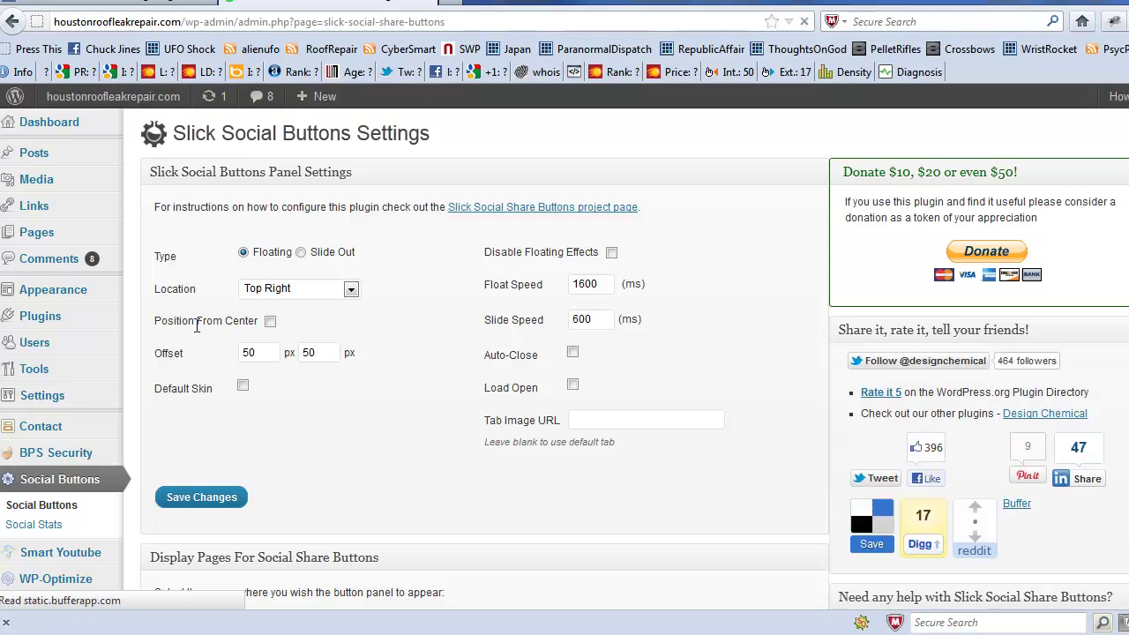
pyautogui.click(176, 12)
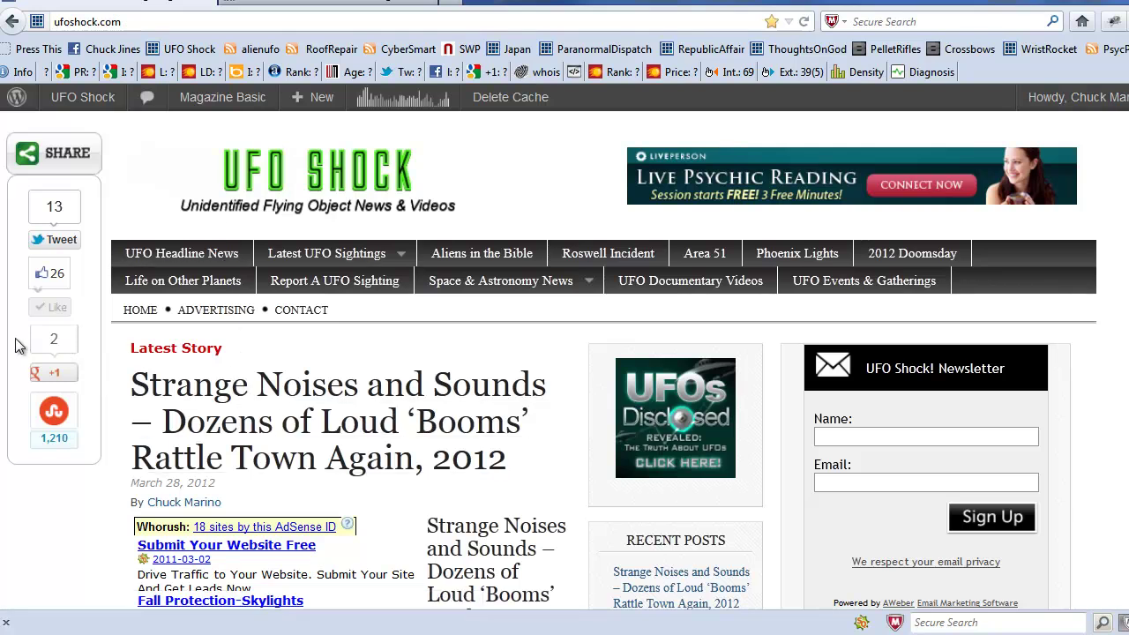
pyautogui.click(334, 9)
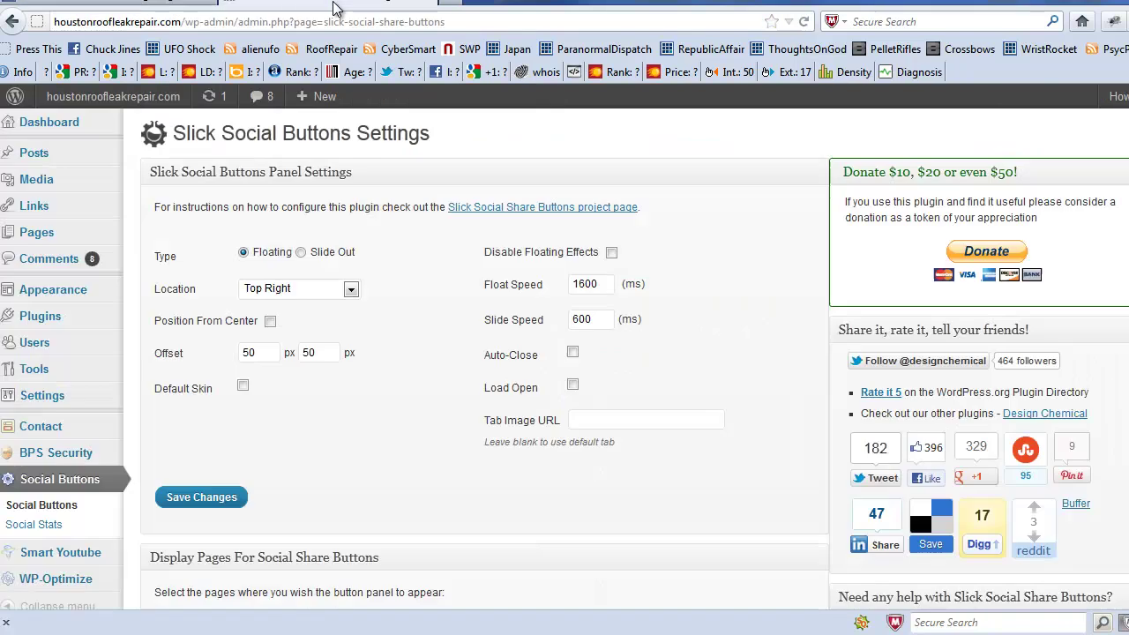
# Step: Position the panel 610 pixels from center, with the default skin and load open
pyautogui.click(270, 324)
pyautogui.click(329, 326)
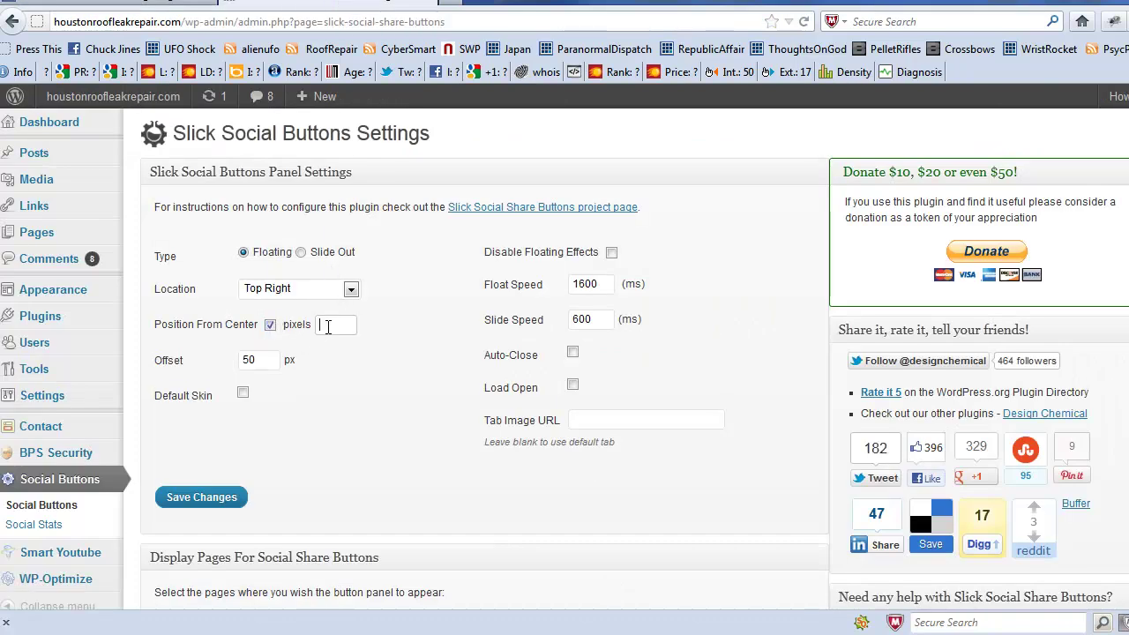
pyautogui.write('6')
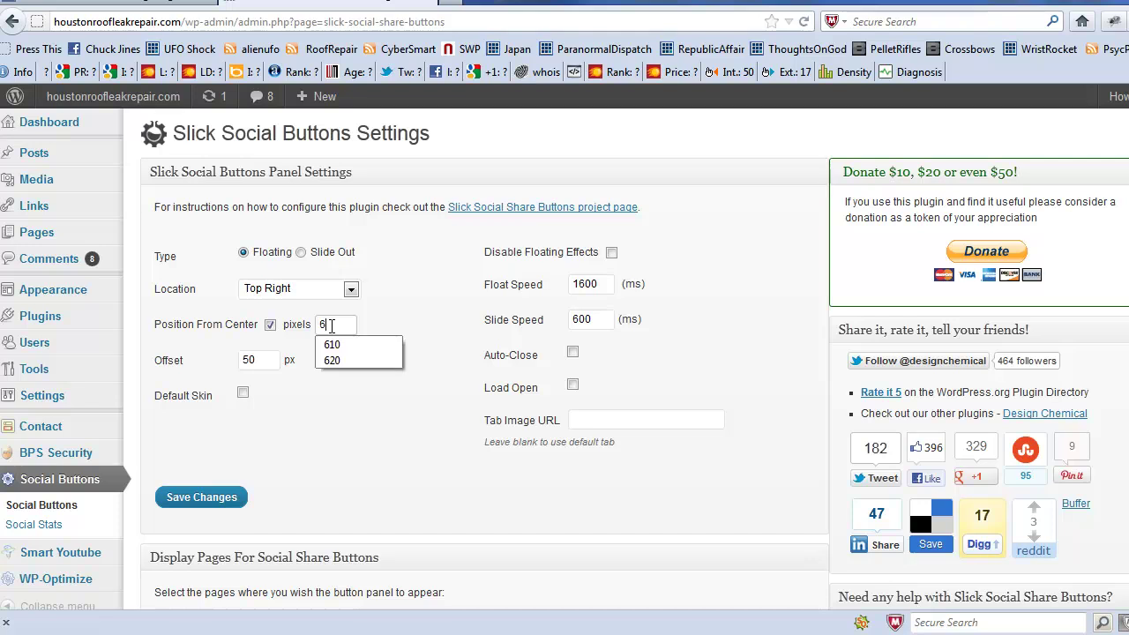
pyautogui.write('10')
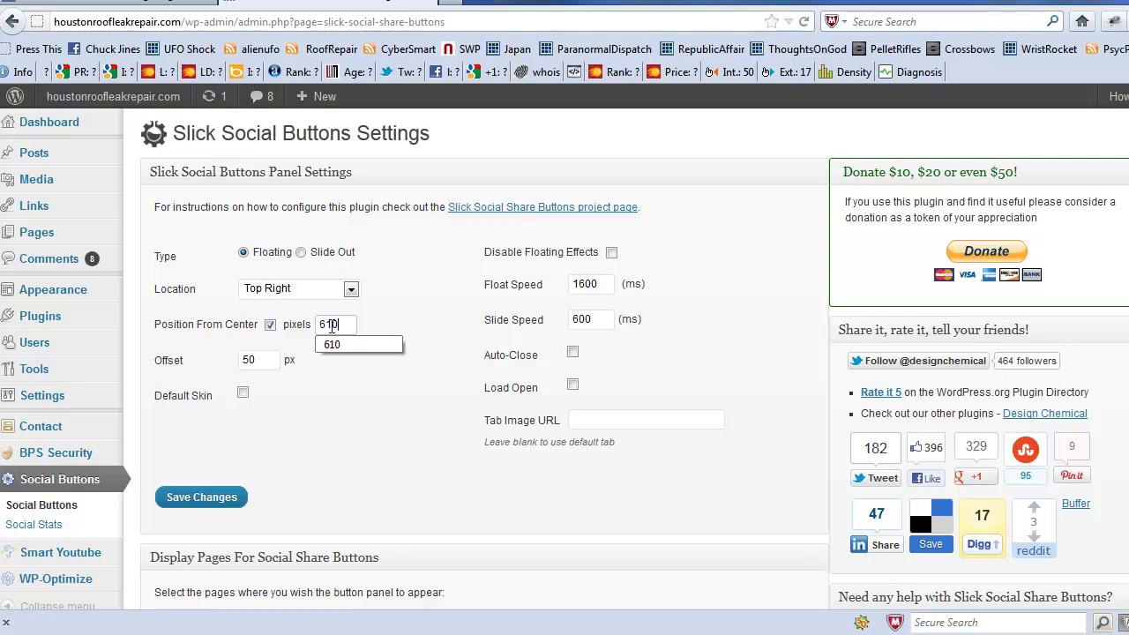
pyautogui.click(243, 394)
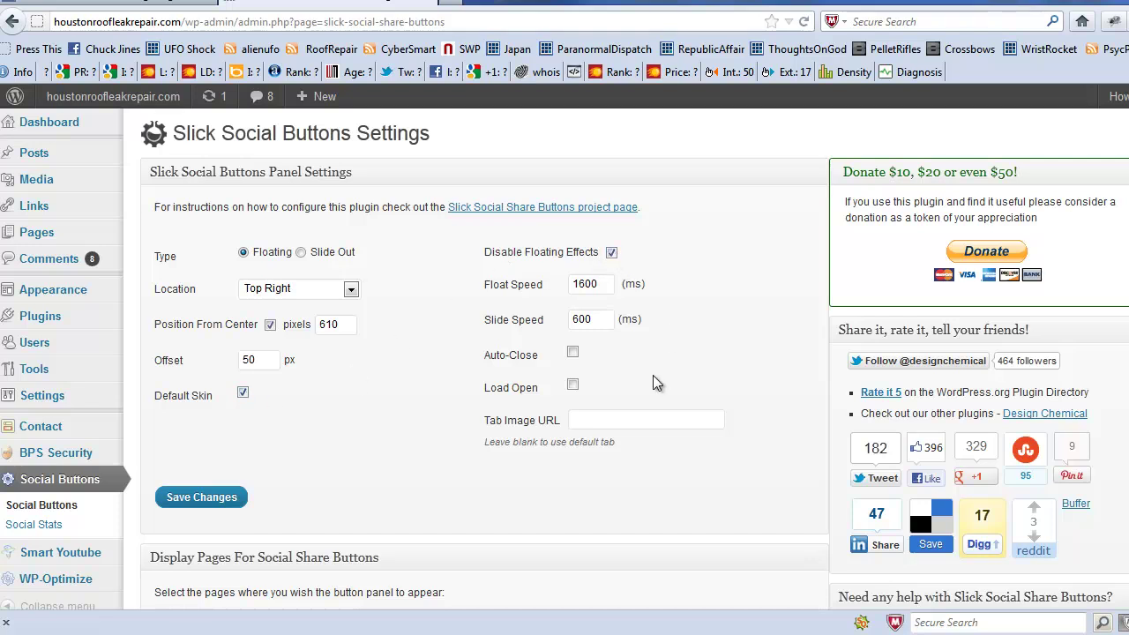
pyautogui.click(572, 385)
# Step: Show the share panel on the Home Page, Posts Page, Posts and Pages
pyautogui.scroll(-2, 422, 363)
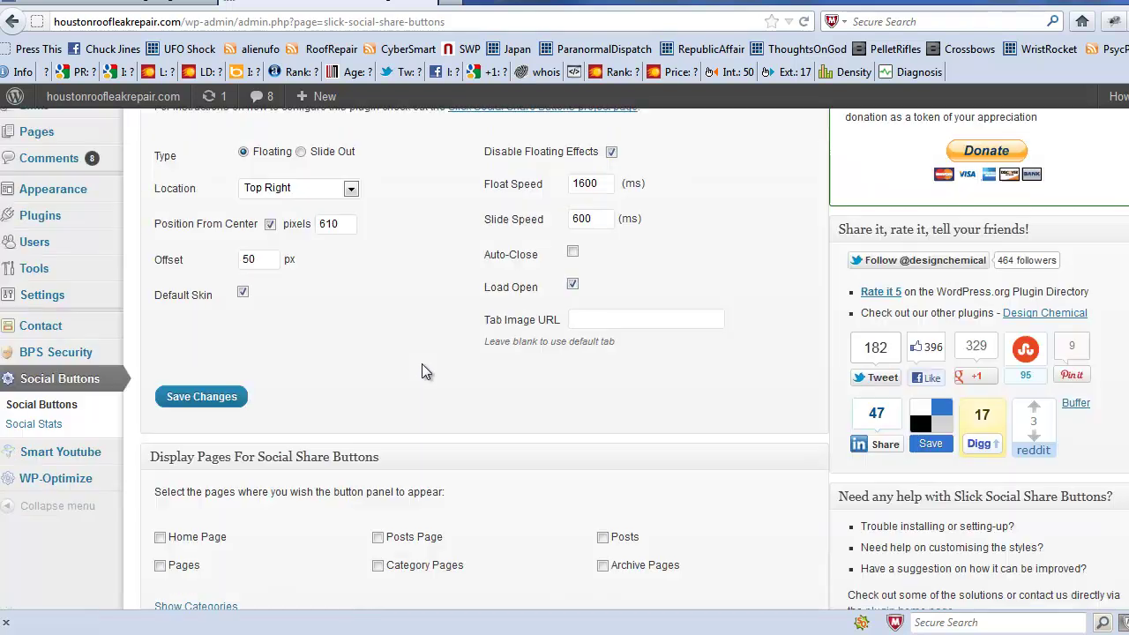
pyautogui.scroll(-2, 421, 364)
pyautogui.scroll(-2, 422, 364)
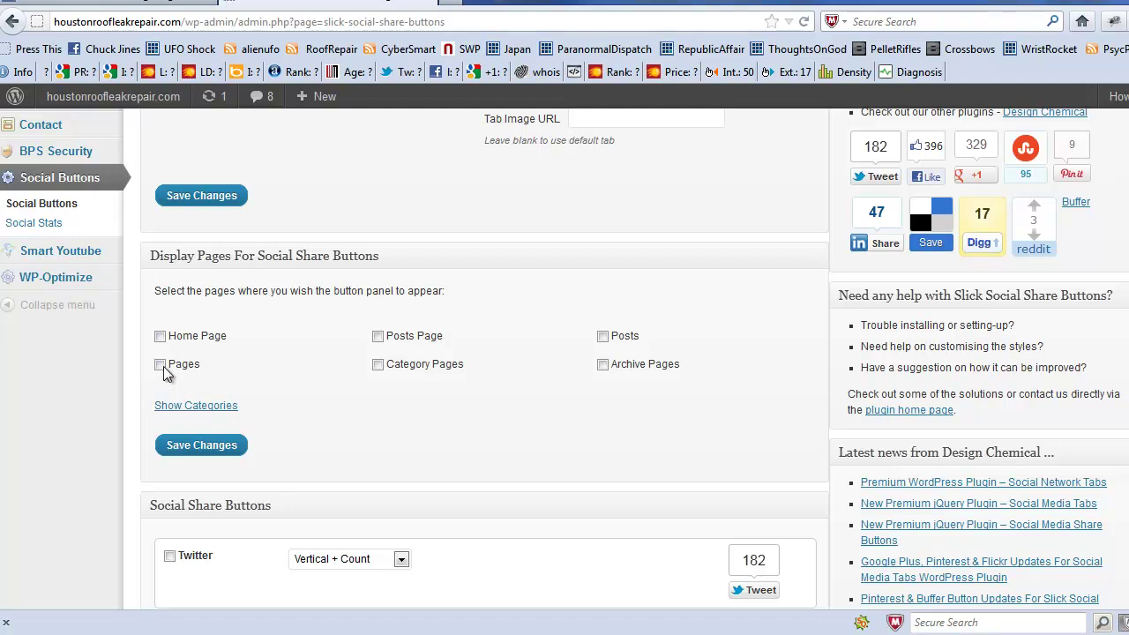
pyautogui.click(160, 336)
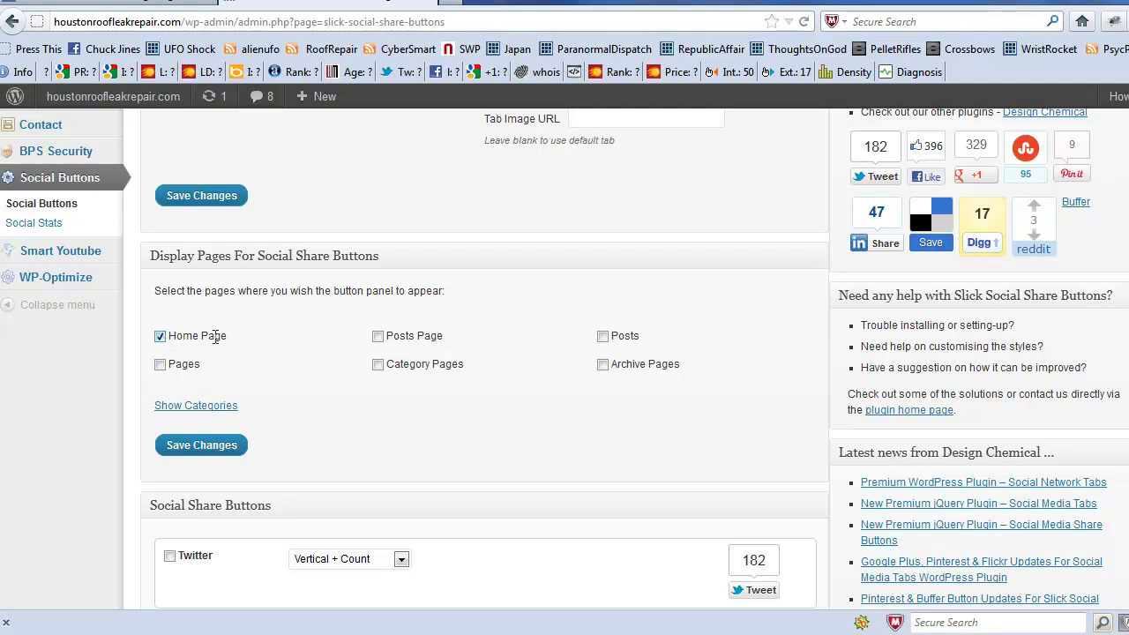
pyautogui.click(378, 337)
pyautogui.click(603, 337)
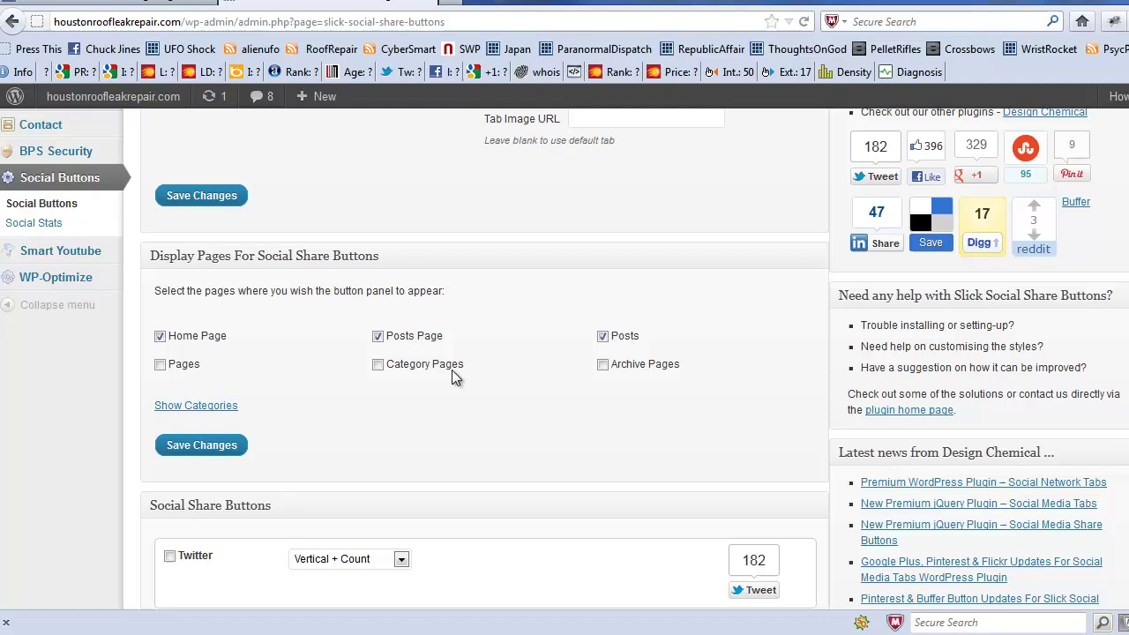
pyautogui.click(160, 364)
# Step: Enable Twitter, Facebook, Google +1, Stumbleupon and Reddit buttons, and save the settings
pyautogui.scroll(-5, 344, 377)
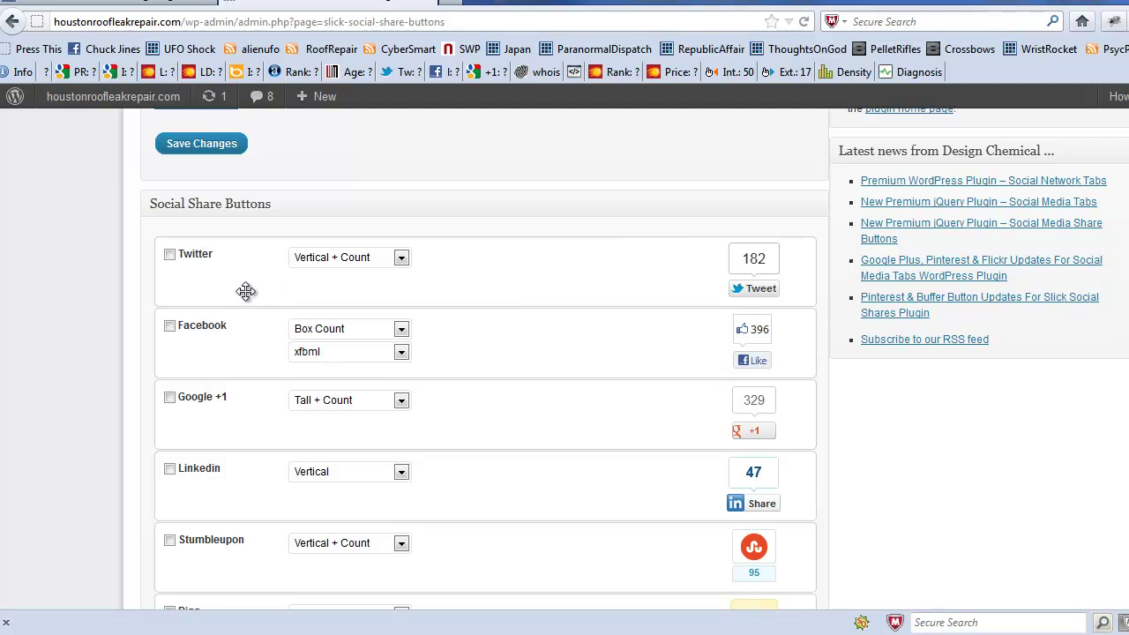
pyautogui.click(169, 255)
pyautogui.click(170, 327)
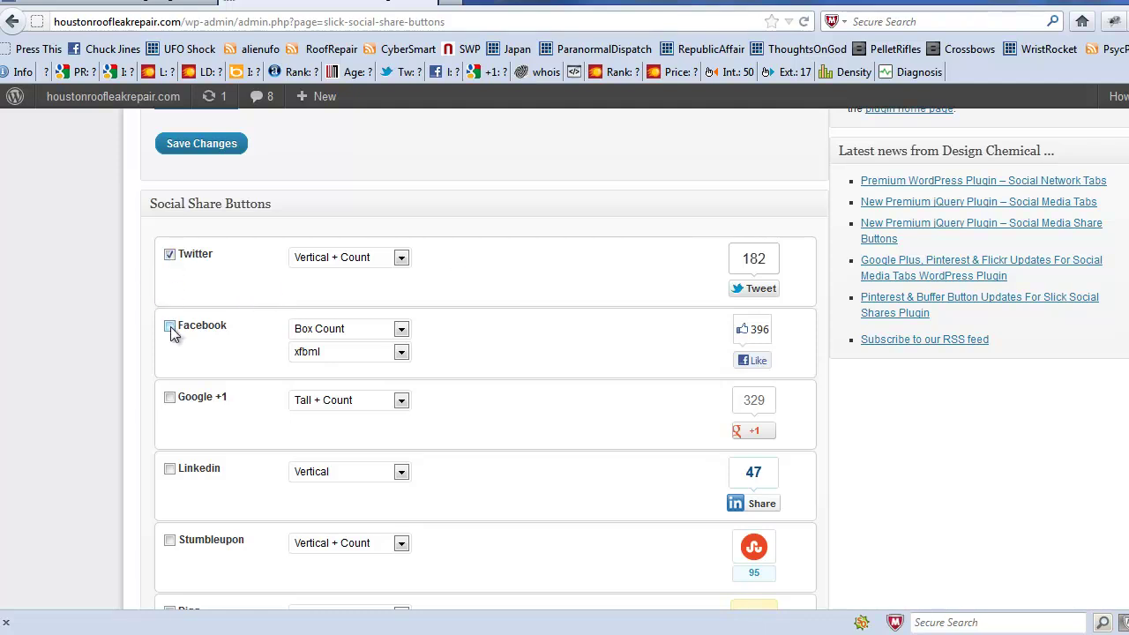
pyautogui.click(169, 398)
pyautogui.scroll(-2, 258, 404)
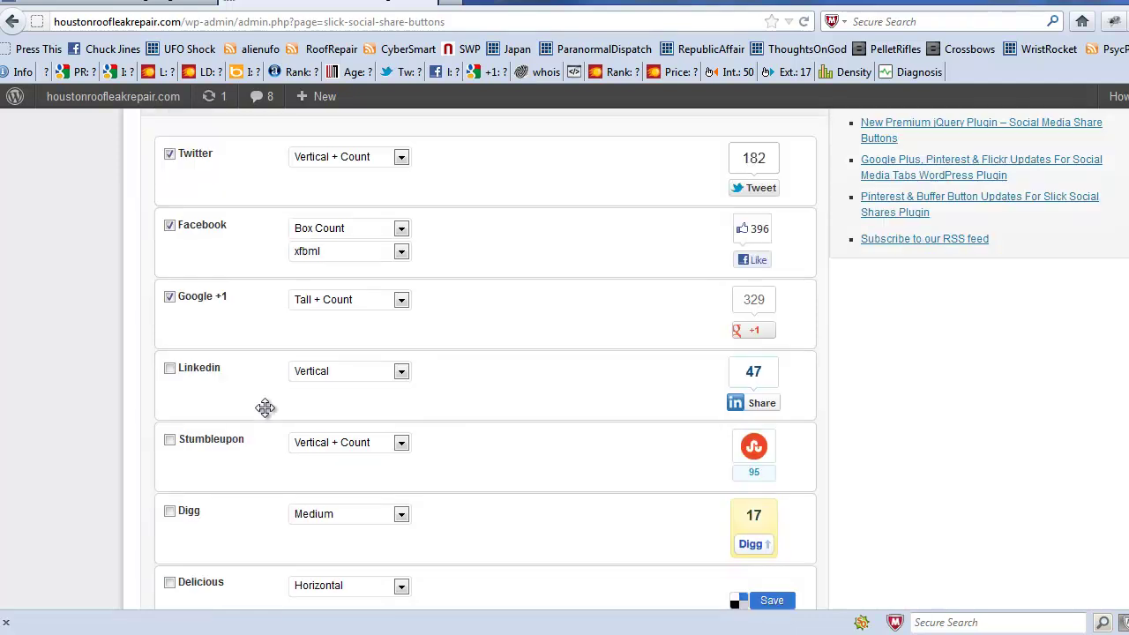
pyautogui.click(169, 441)
pyautogui.scroll(-2, 264, 444)
pyautogui.scroll(-2, 265, 444)
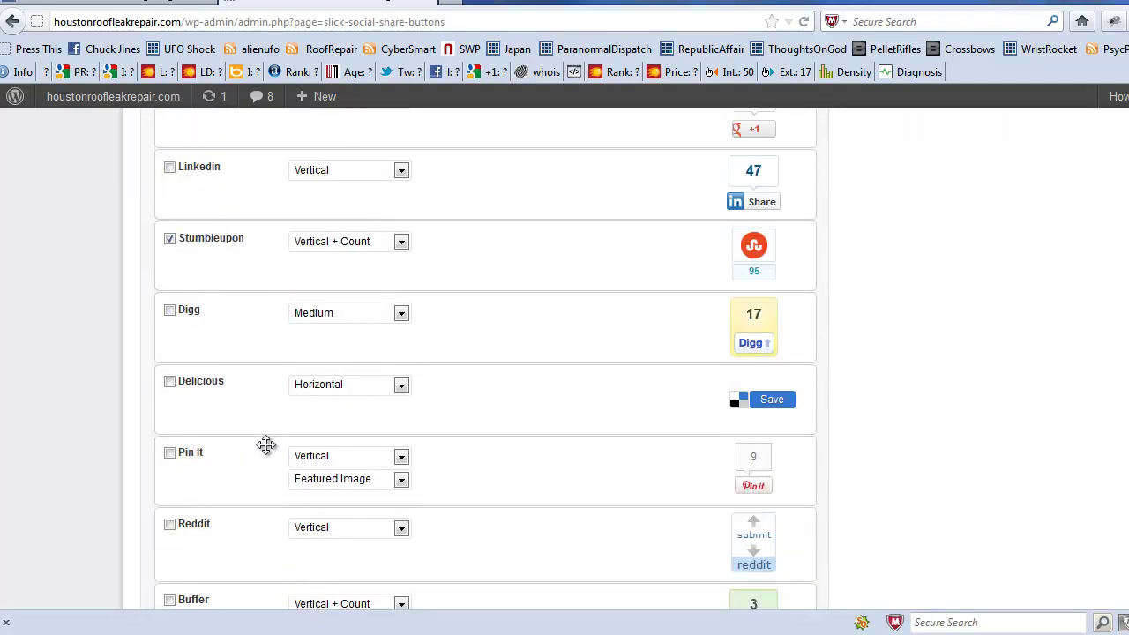
pyautogui.scroll(2, 267, 444)
pyautogui.scroll(-2, 267, 444)
pyautogui.scroll(-2, 267, 445)
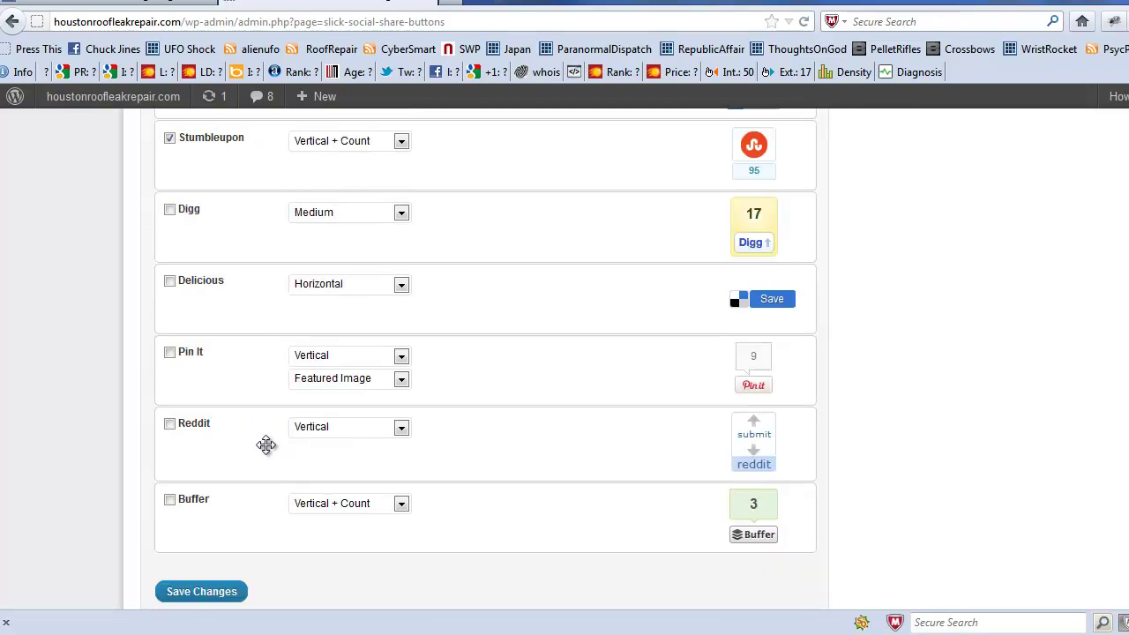
pyautogui.click(170, 425)
pyautogui.scroll(4, 255, 428)
pyautogui.scroll(6, 256, 428)
pyautogui.scroll(6, 256, 428)
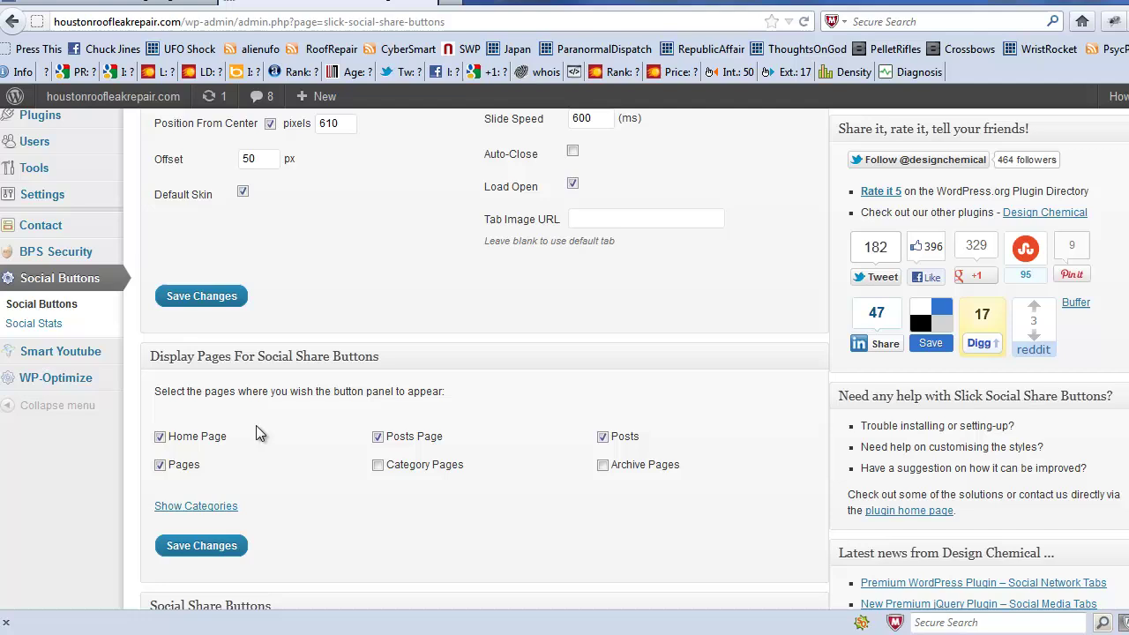
pyautogui.scroll(4, 256, 427)
pyautogui.click(225, 497)
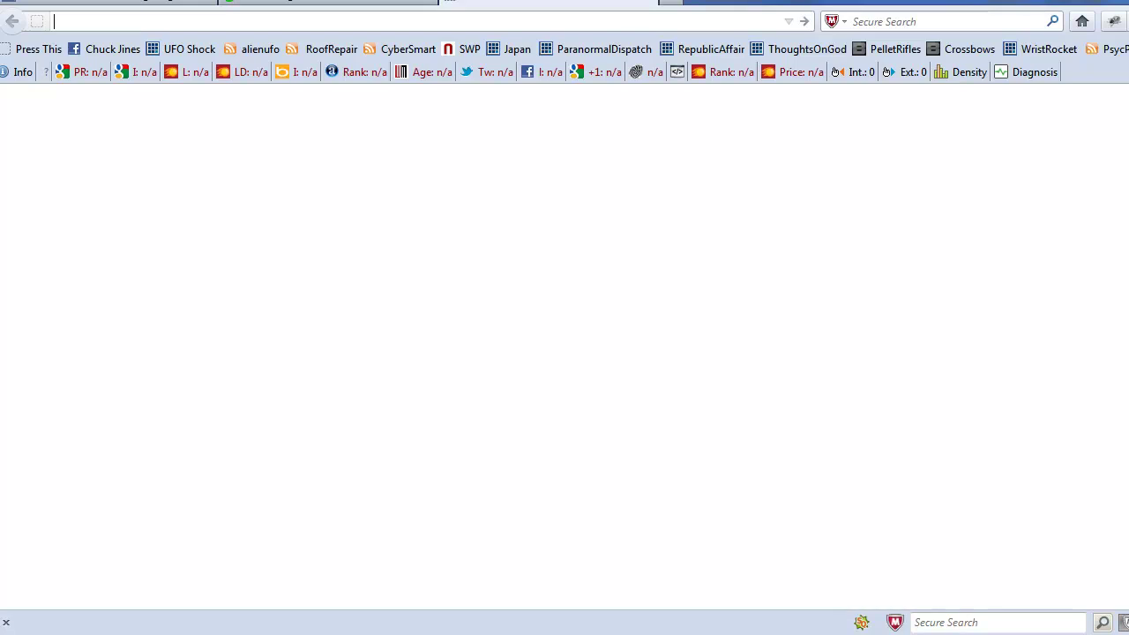
# Step: Preview the roofing site, then set the share panel location to Top Left
pyautogui.click(1118, 48)
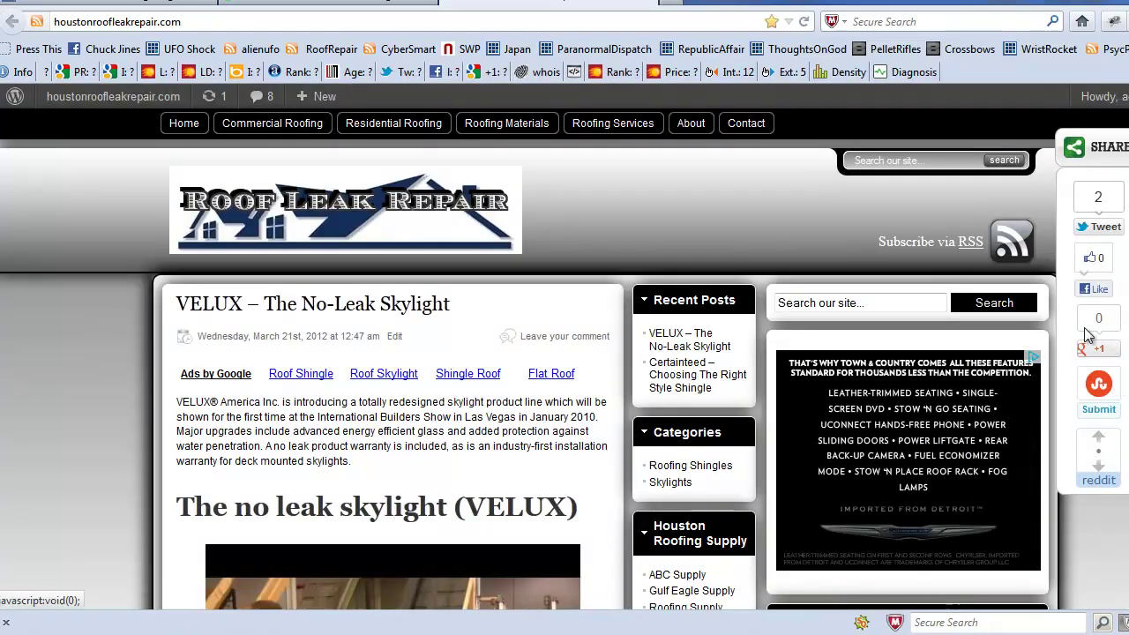
pyautogui.hotkey('alt', 'Left')
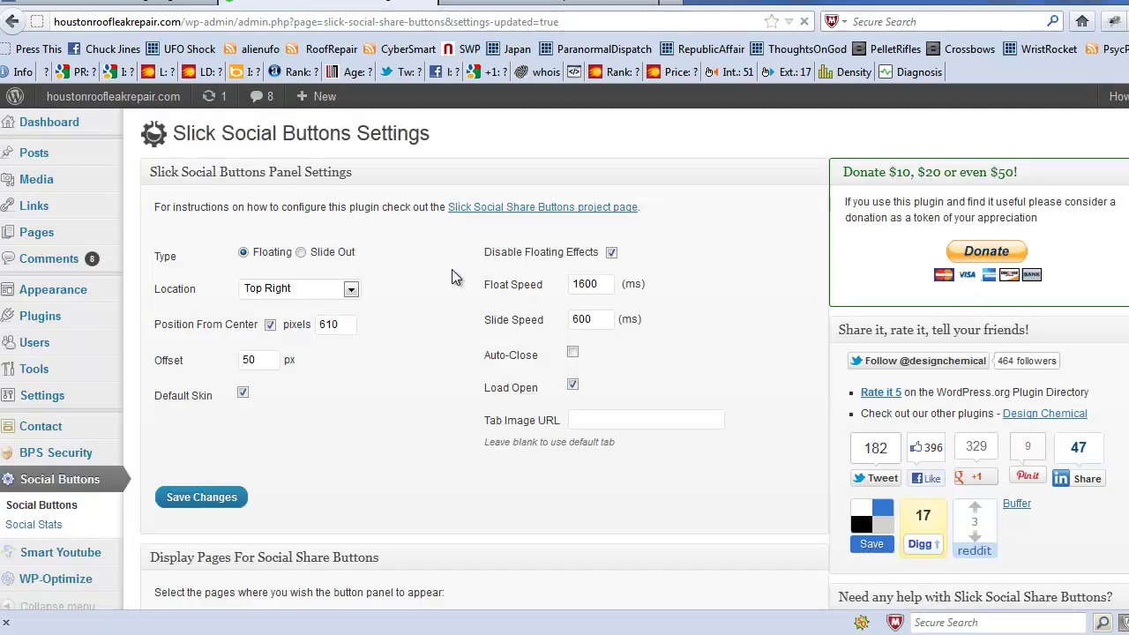
pyautogui.scroll(-2, 389, 341)
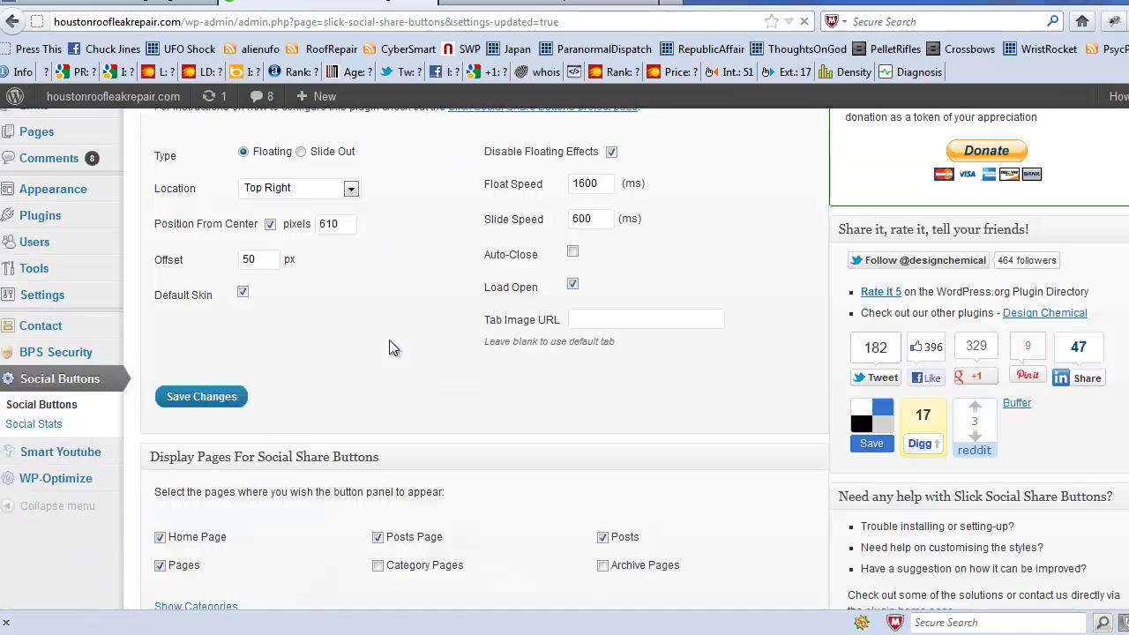
pyautogui.scroll(2, 391, 347)
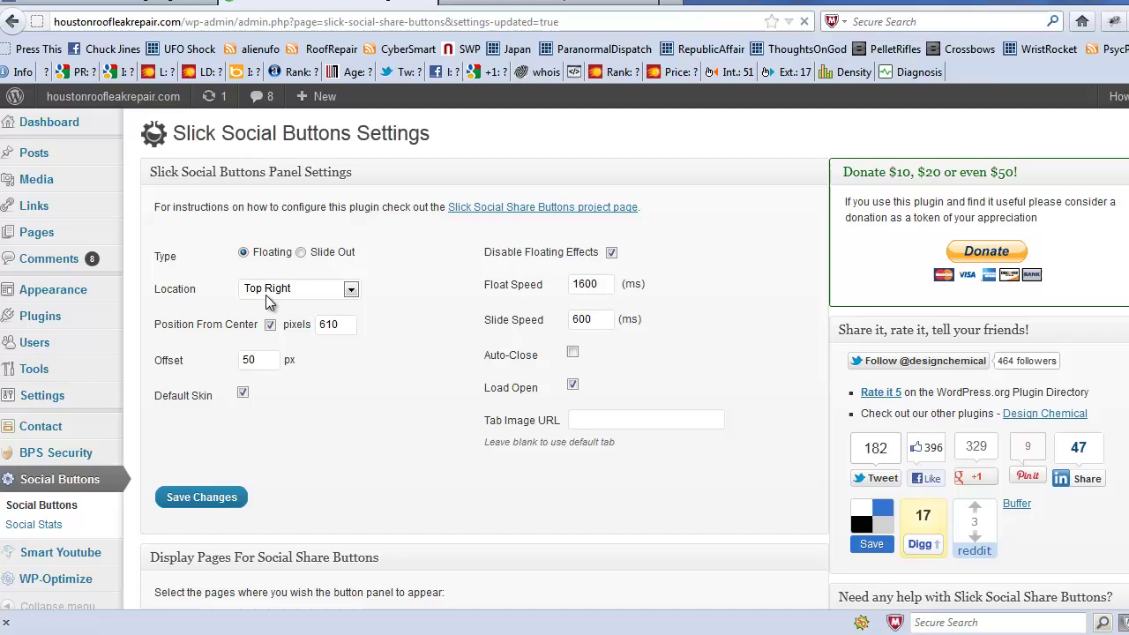
pyautogui.click(353, 291)
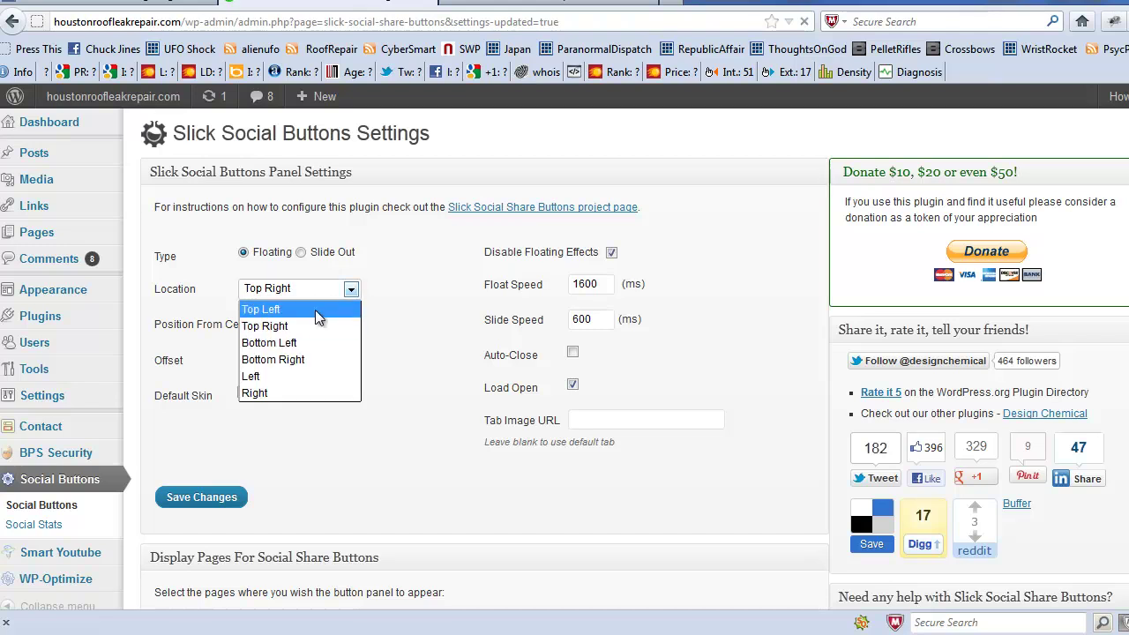
pyautogui.click(315, 308)
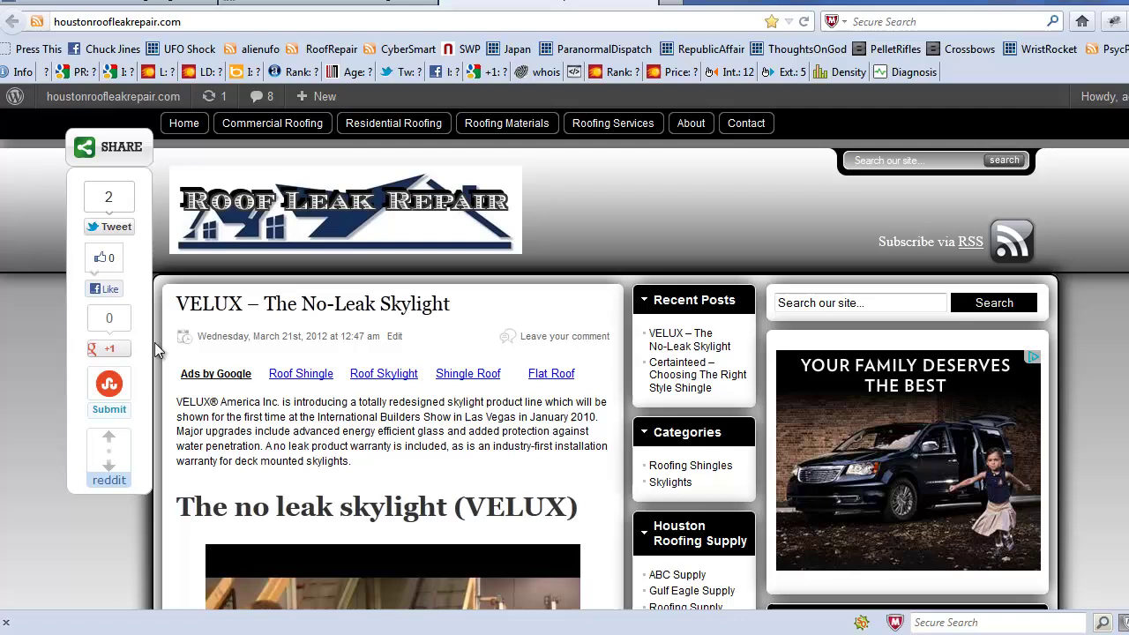
pyautogui.scroll(-2, 181, 415)
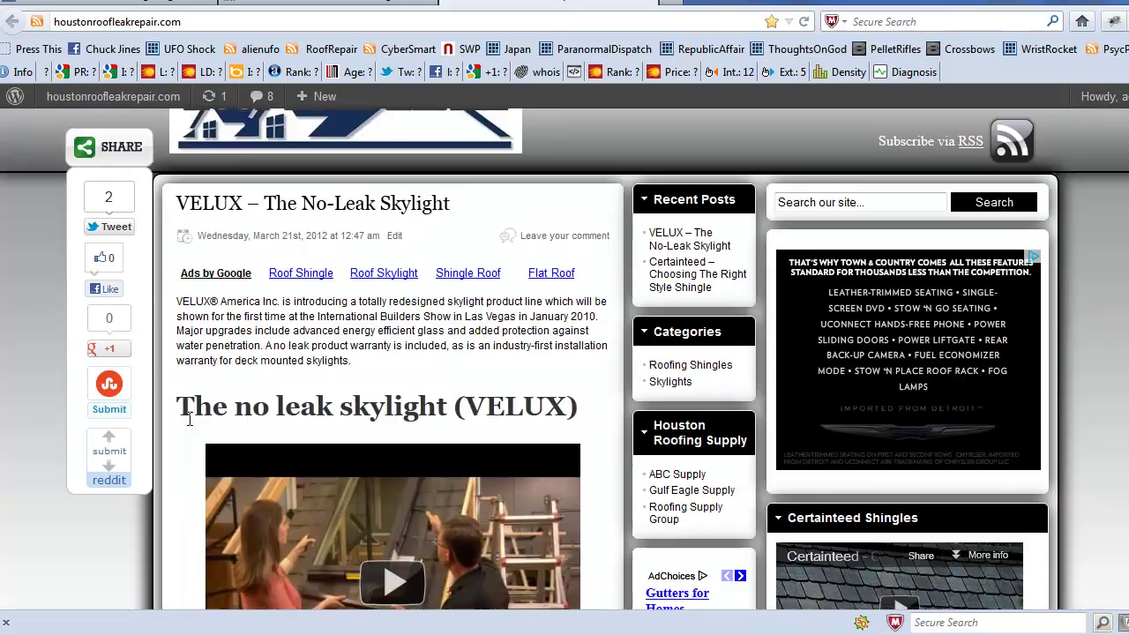
pyautogui.scroll(-2, 185, 422)
pyautogui.scroll(4, 189, 421)
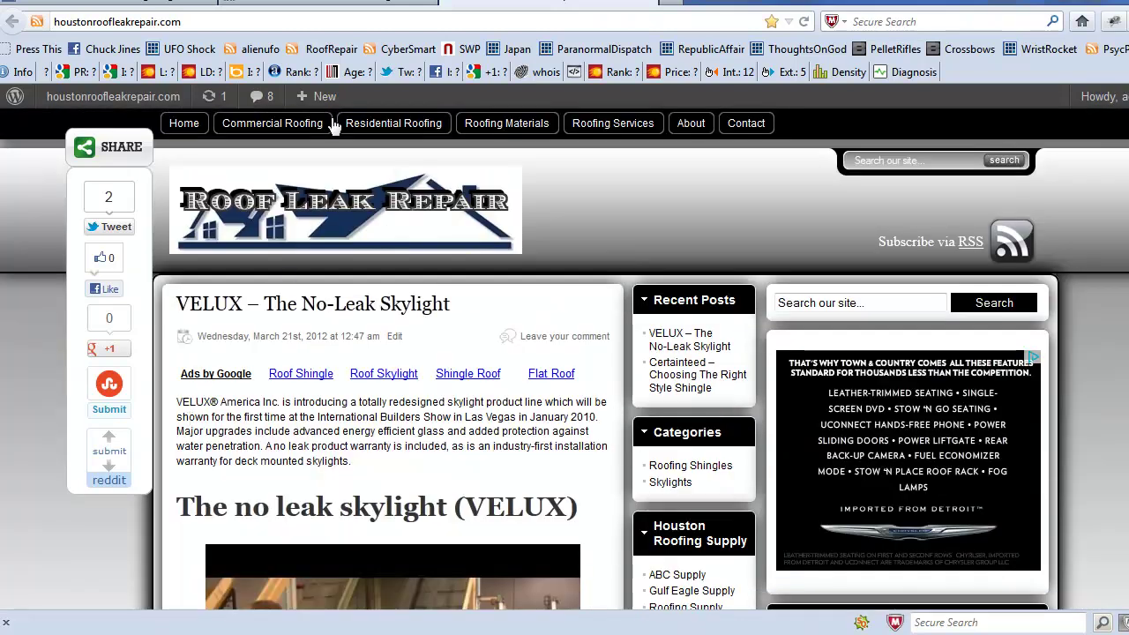
pyautogui.click(322, 5)
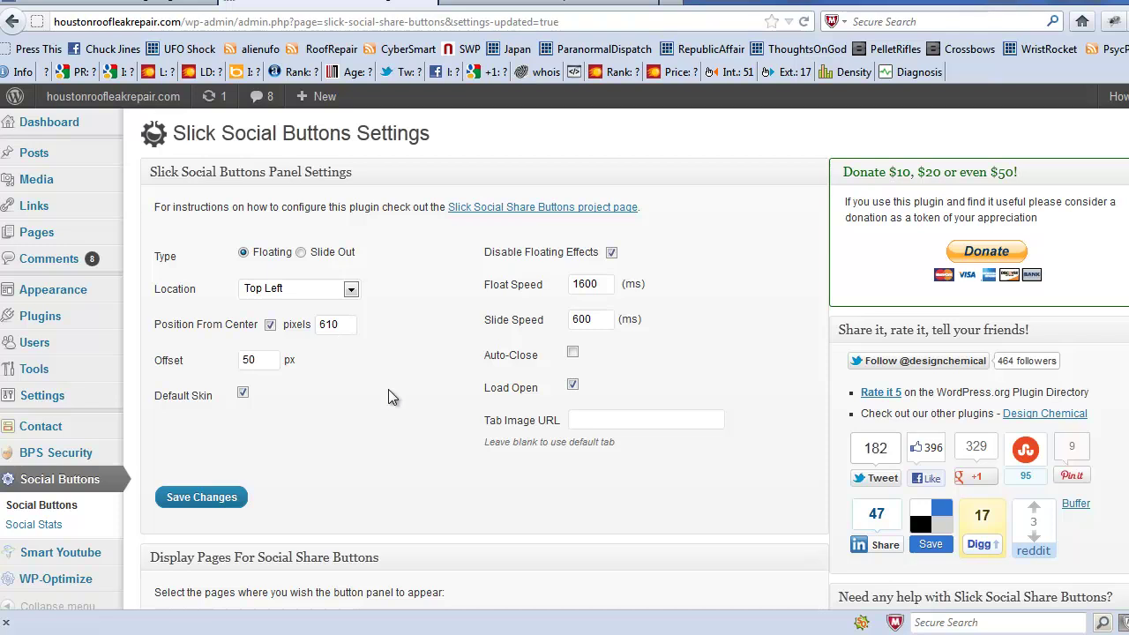
pyautogui.click(531, 7)
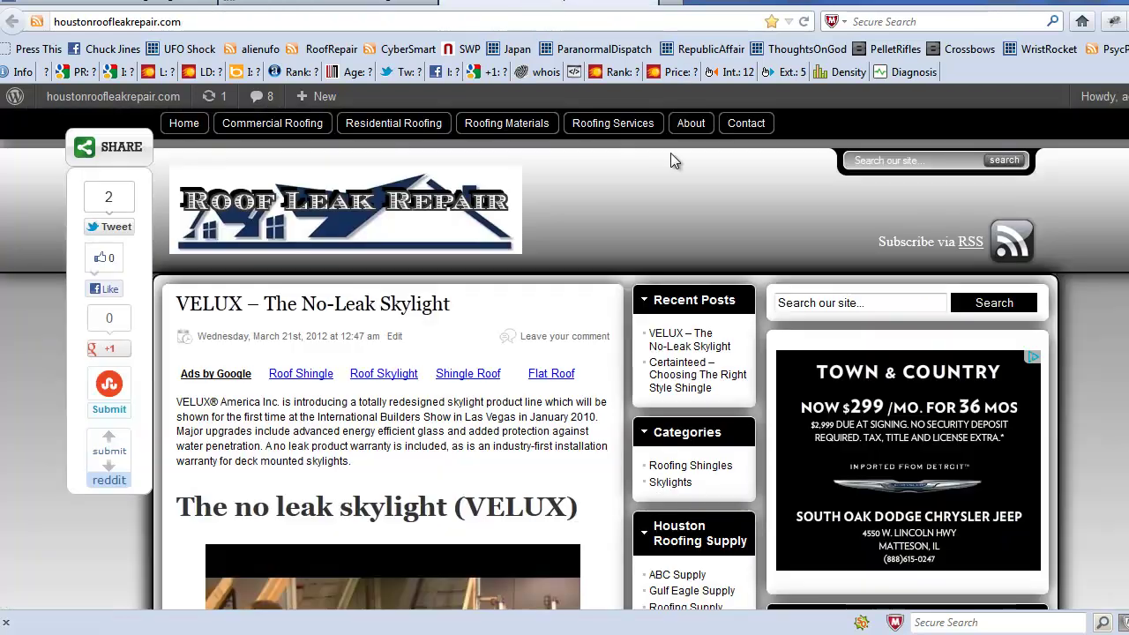